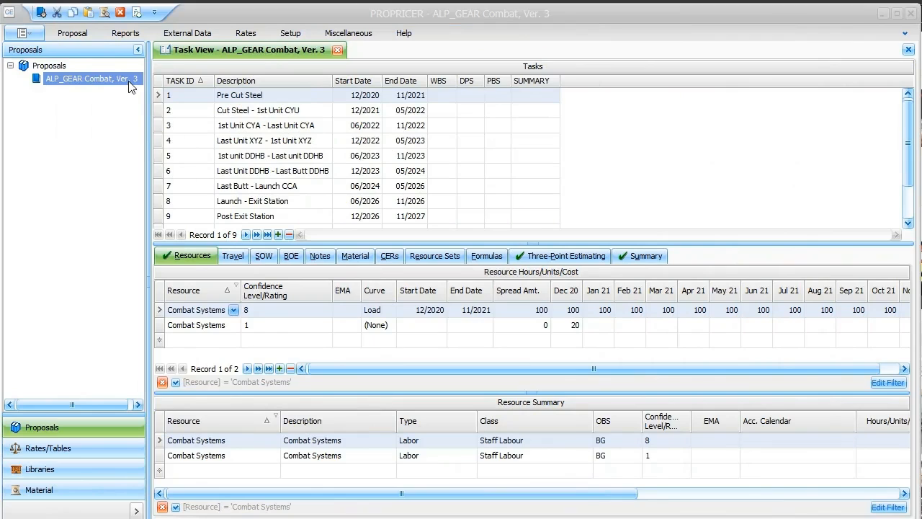
Open the properties of proposal ALP_GEAR Combat, Ver. 3 and go to its general three-point estimating settings
right_click(131, 86)
left_click(170, 180)
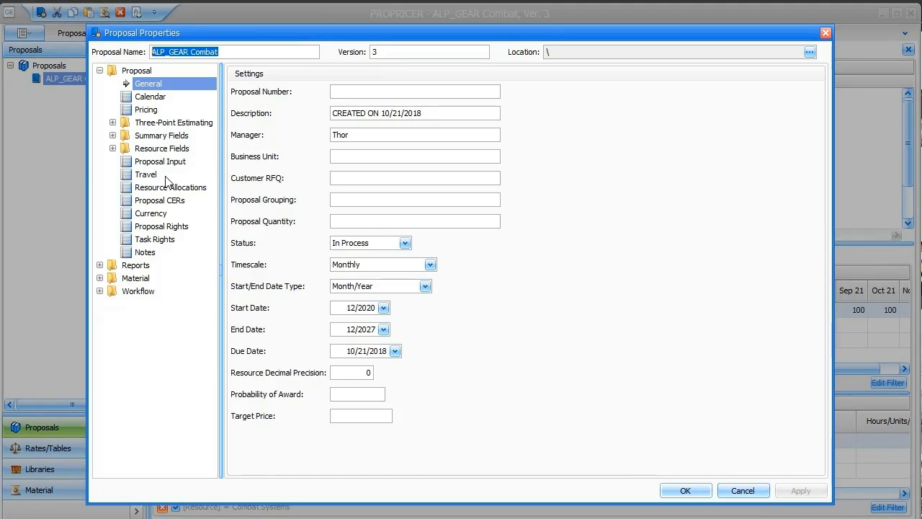
left_click(193, 124)
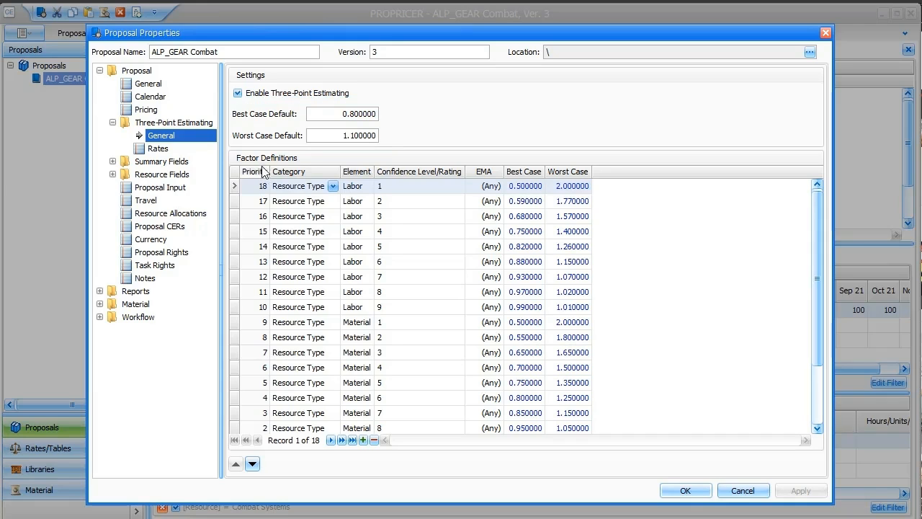
Examine the best case and worst case default factors in the three-point estimating settings
left_click_drag(307, 104, 382, 122)
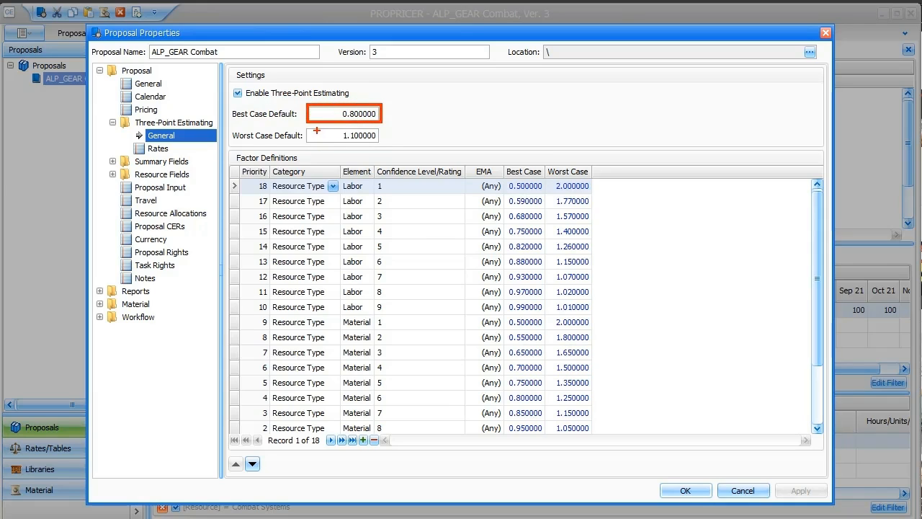
left_click_drag(306, 131, 382, 145)
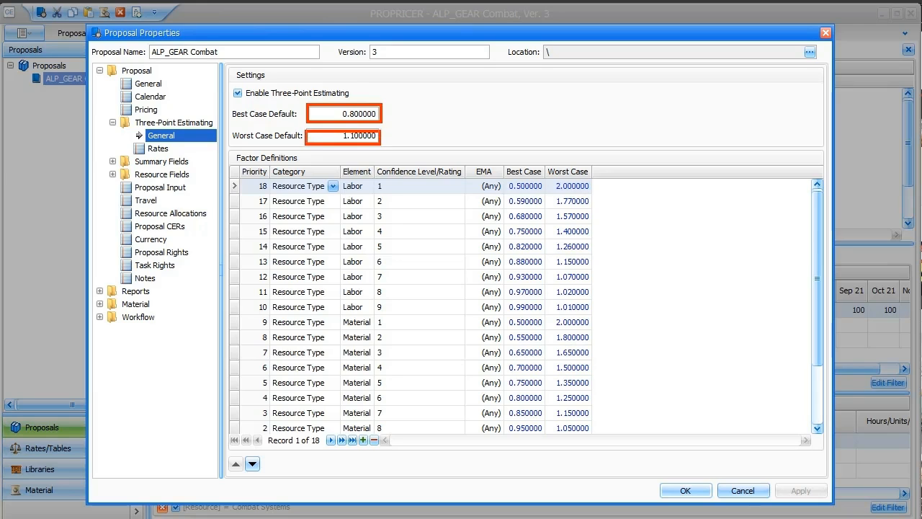
key("ctrl+z")
key("ctrl+z")
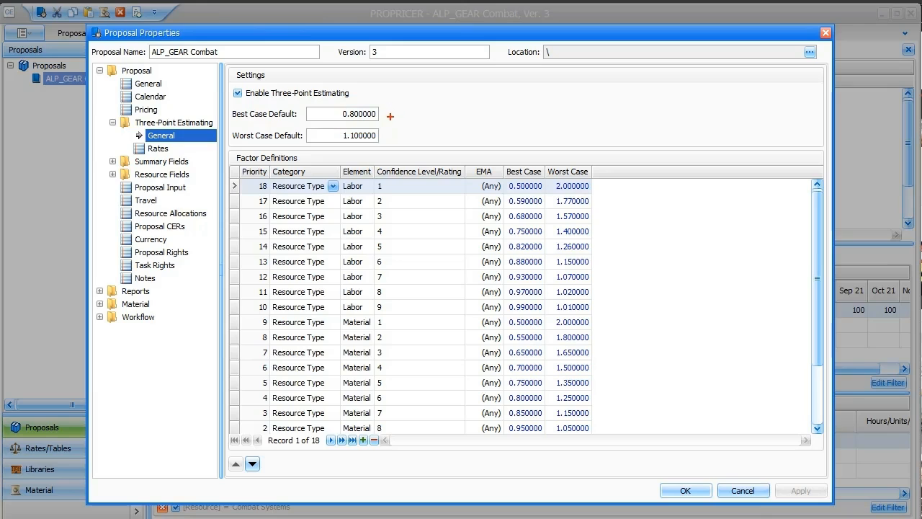
left_click_drag(390, 116, 390, 75)
left_click_drag(301, 129, 299, 180)
key("ctrl+z")
key("ctrl+z")
Check the category options in Factor Definitions, keeping Resource Type for priority 18, and compare the best and worst case factors with the defaults
left_click_drag(229, 146, 300, 166)
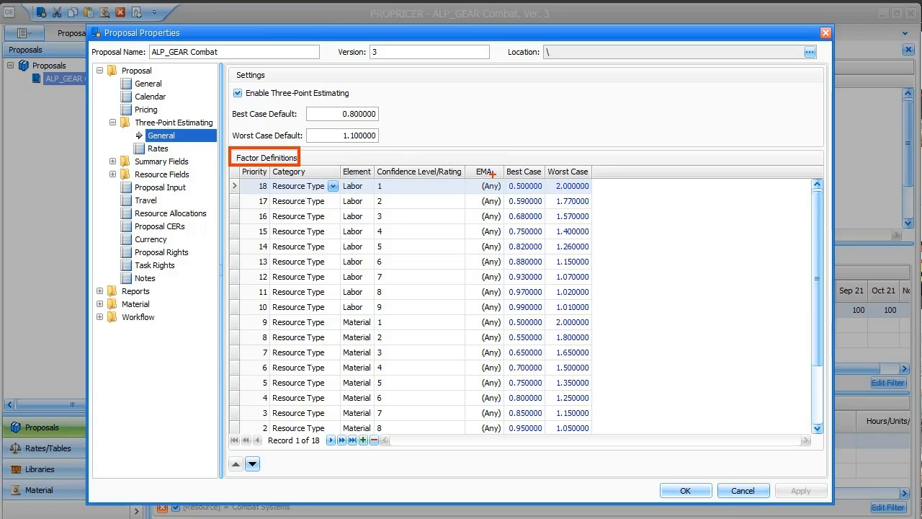
left_click_drag(503, 162, 597, 182)
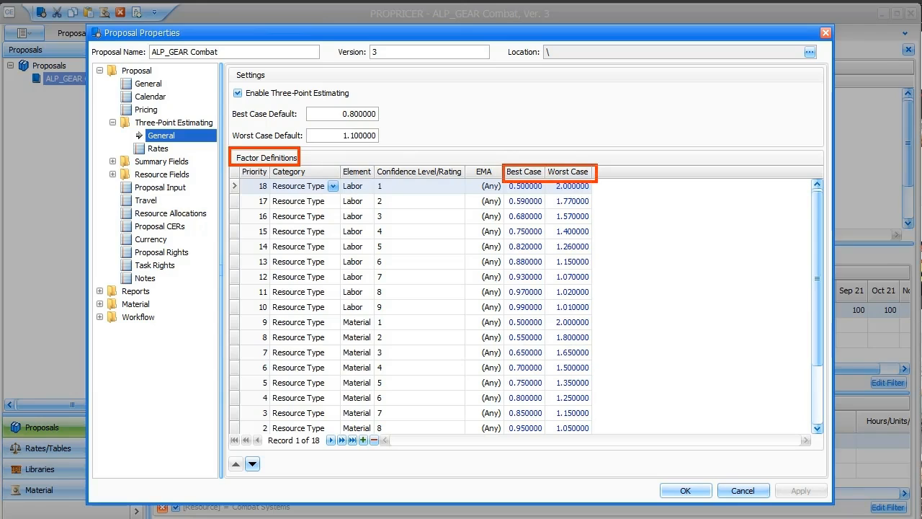
key("Escape")
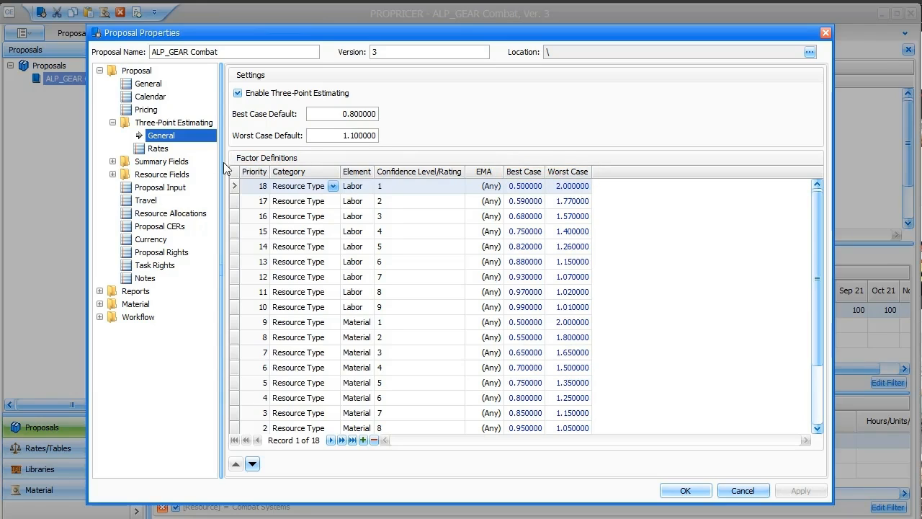
left_click(333, 186)
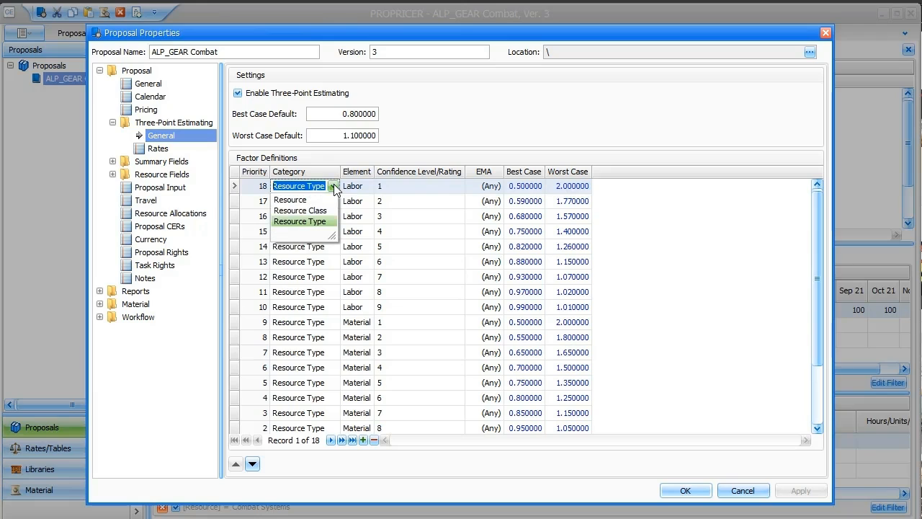
left_click(309, 223)
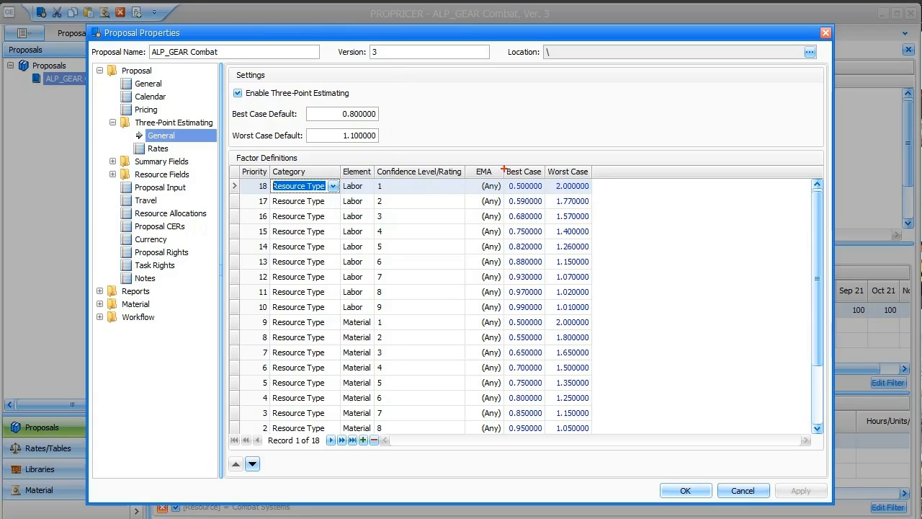
mouse_move(502, 166)
left_mouse_down()
mouse_move(540, 313)
mouse_move(595, 434)
left_mouse_up()
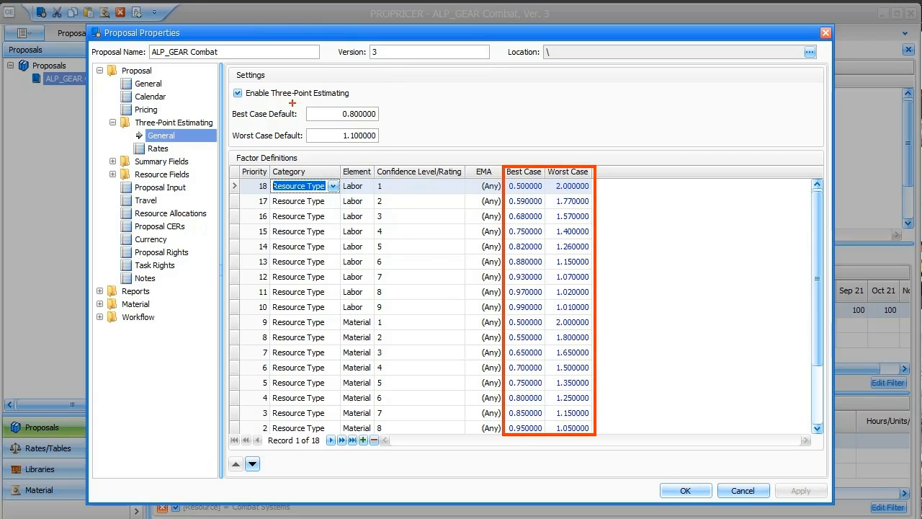
mouse_move(306, 101)
left_mouse_down()
mouse_move(321, 136)
mouse_move(387, 147)
left_mouse_up()
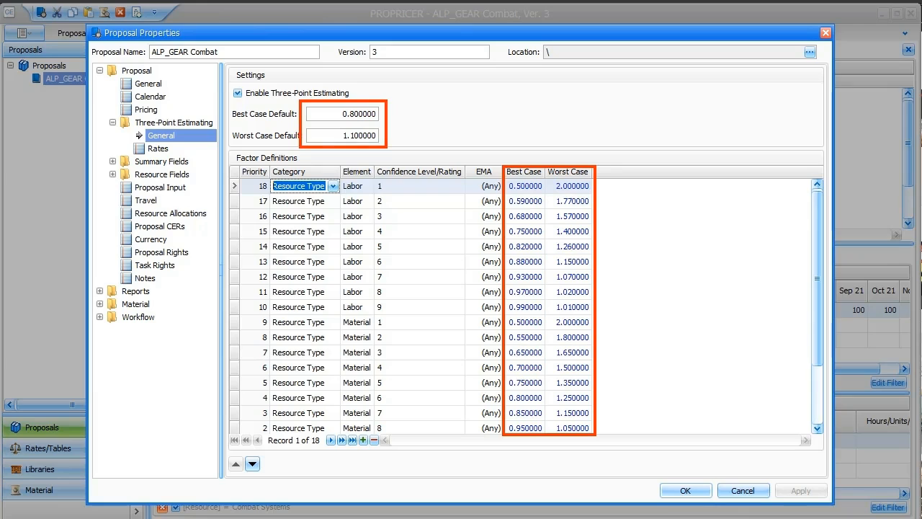
key("Escape")
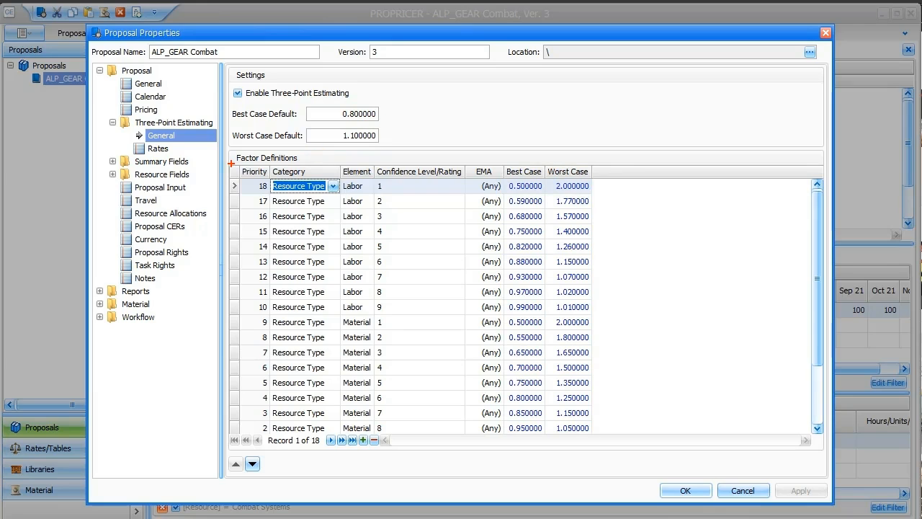
Examine the priority order and the Labor and Material elements of the factor definitions
left_click_drag(231, 164, 270, 178)
left_click_drag(269, 179, 274, 435)
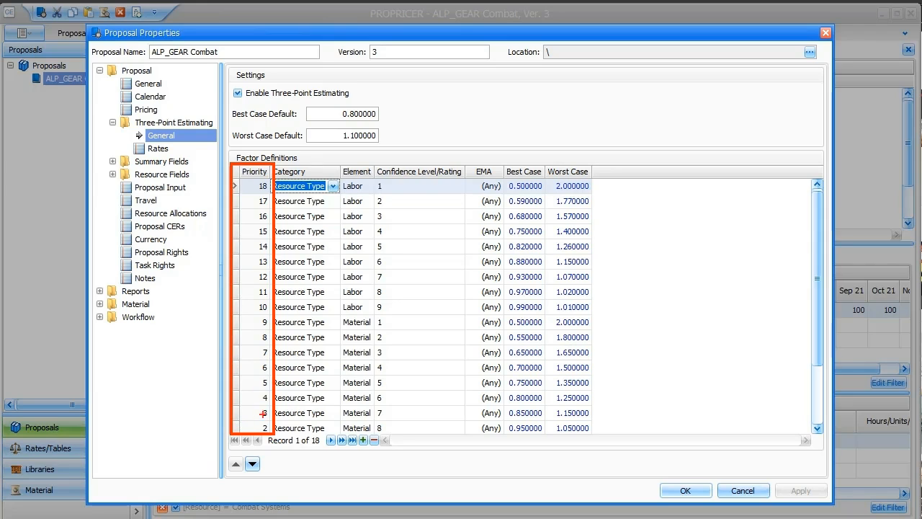
left_click_drag(214, 448, 272, 480)
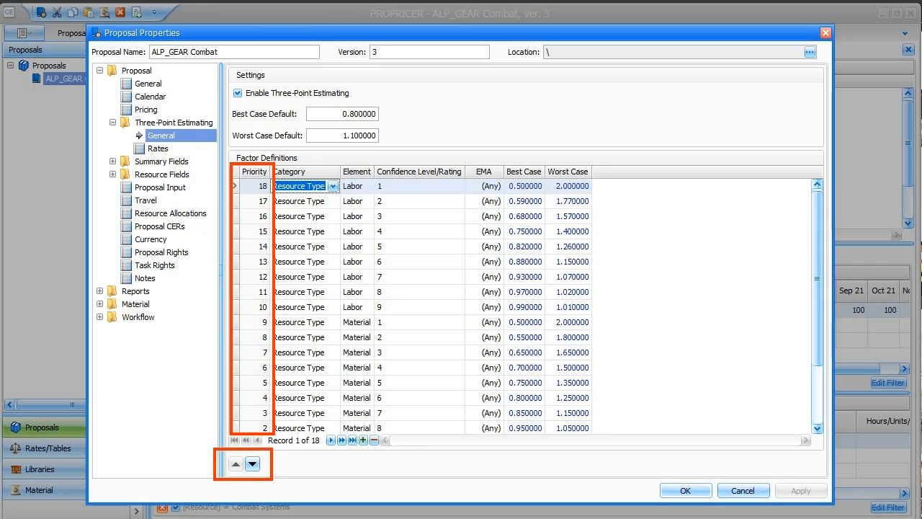
key("Escape")
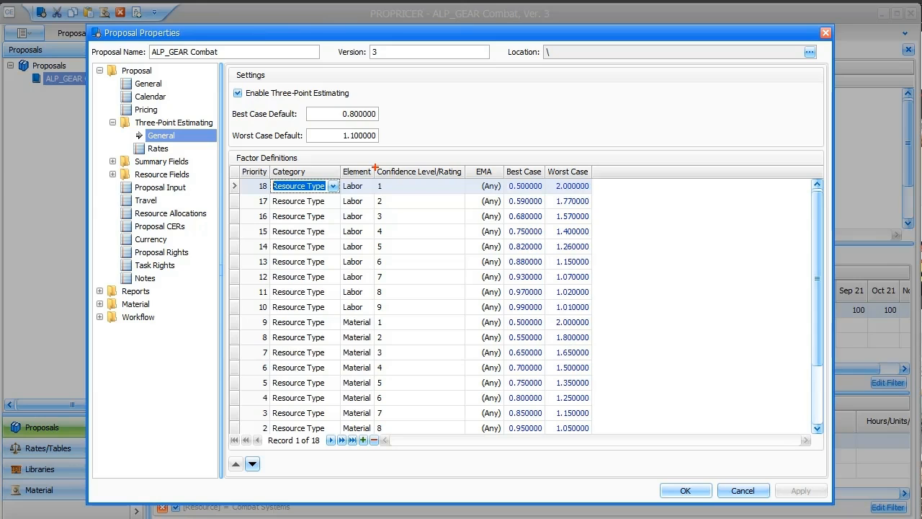
mouse_move(341, 174)
left_mouse_down()
mouse_move(362, 431)
mouse_move(374, 432)
left_mouse_up()
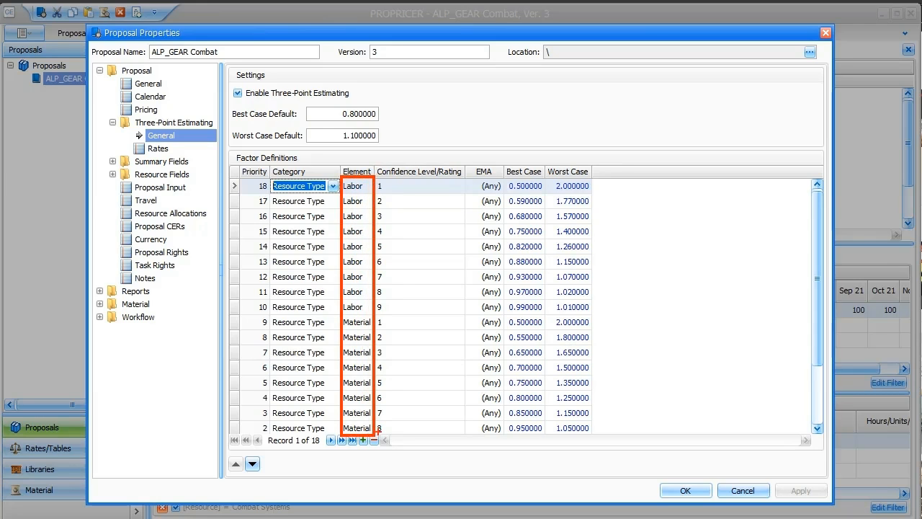
key("Escape")
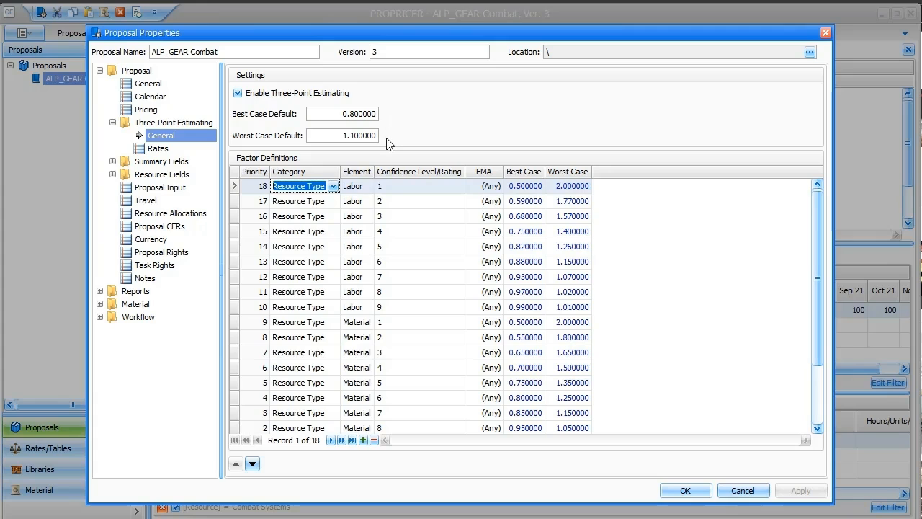
Examine the confidence level ratings in the factor definitions together with their best and worst case factors
left_click_drag(373, 166, 463, 178)
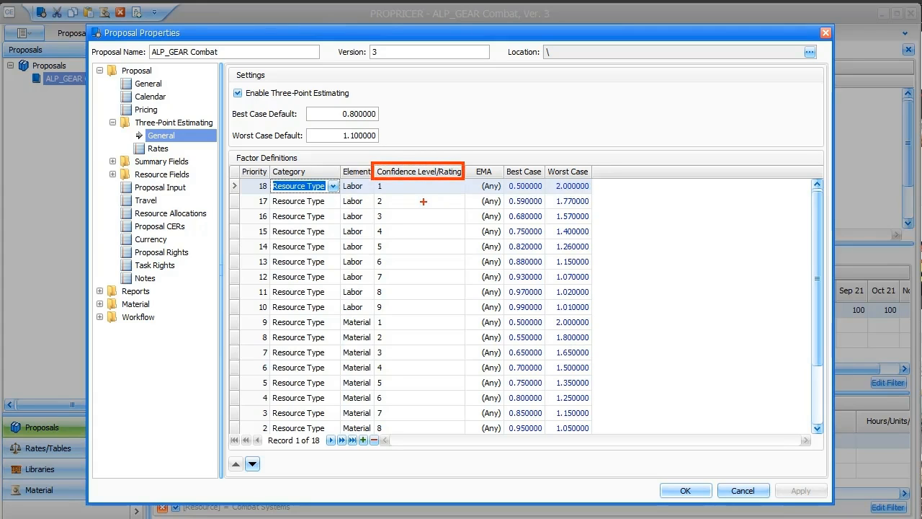
key("e")
mouse_move(372, 178)
left_mouse_down()
mouse_move(385, 230)
mouse_move(389, 435)
left_mouse_up()
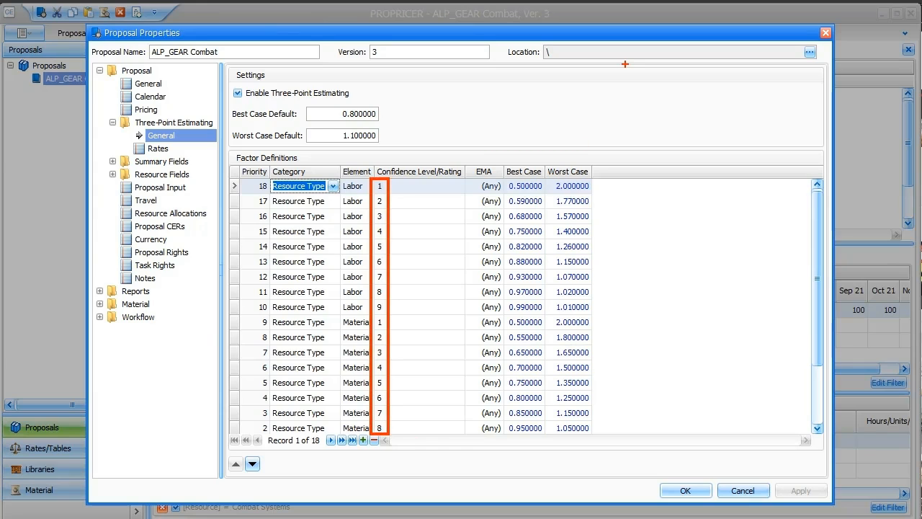
mouse_move(504, 160)
left_mouse_down()
mouse_move(517, 329)
mouse_move(552, 432)
mouse_move(594, 435)
left_mouse_up()
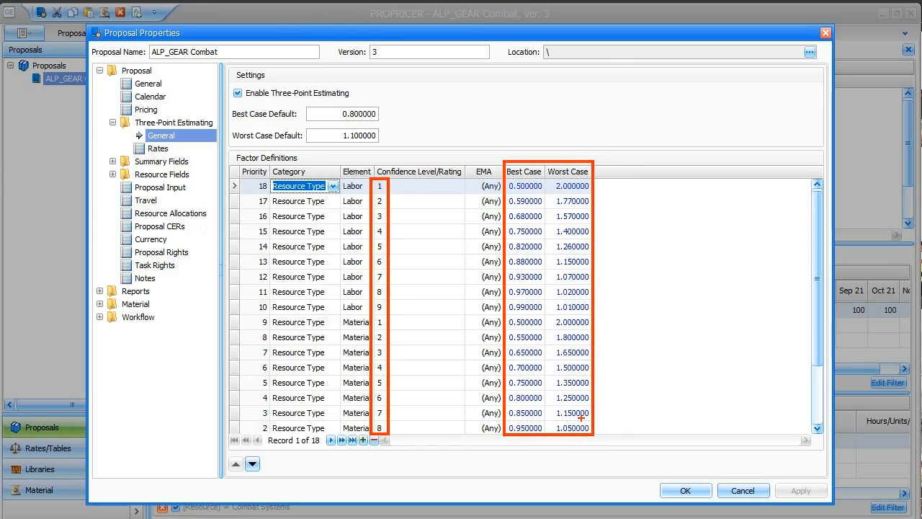
key("Escape")
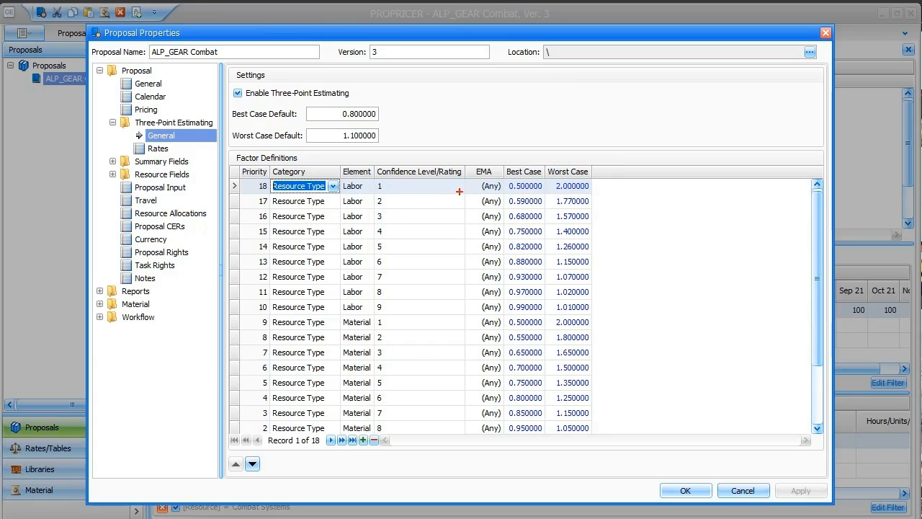
Examine the best and worst case factors for Labor at confidence level 1, and close the proposal properties
mouse_move(505, 179)
left_mouse_down()
mouse_move(529, 194)
mouse_move(589, 194)
left_mouse_up()
left_click_drag(339, 183, 373, 319)
key("e")
mouse_move(236, 178)
left_mouse_down()
mouse_move(255, 191)
mouse_move(391, 195)
left_mouse_up()
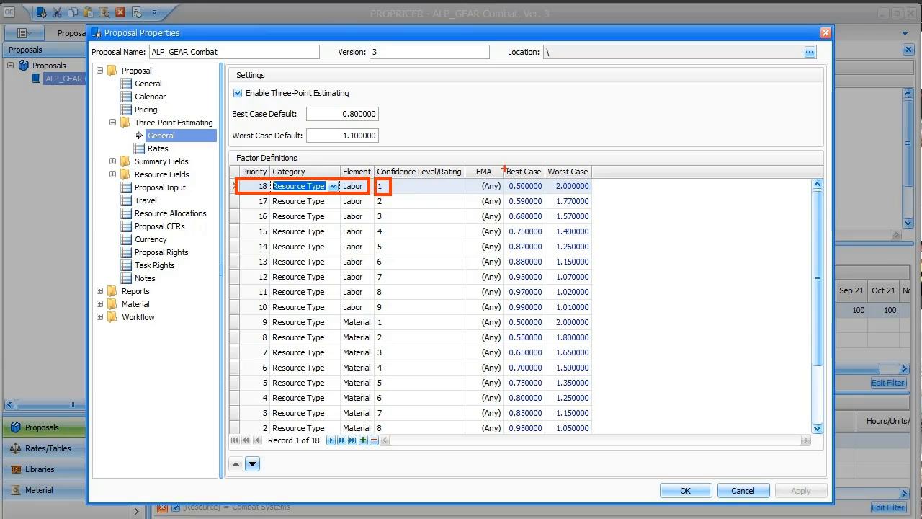
mouse_move(504, 167)
left_mouse_down()
mouse_move(553, 190)
mouse_move(592, 193)
left_mouse_up()
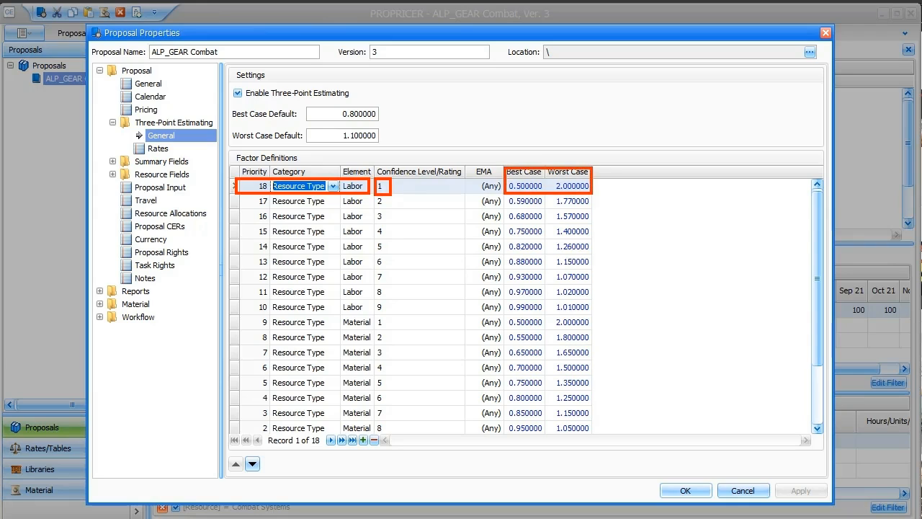
key("Escape")
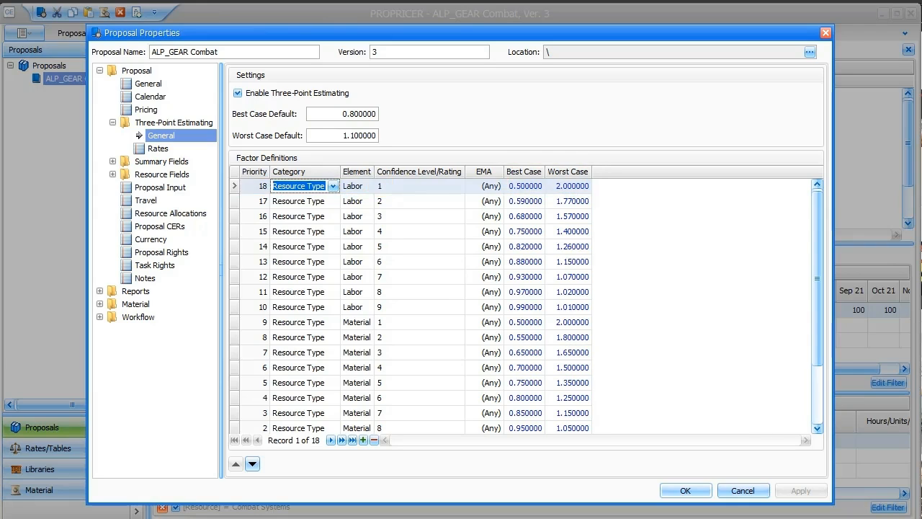
left_click(684, 490)
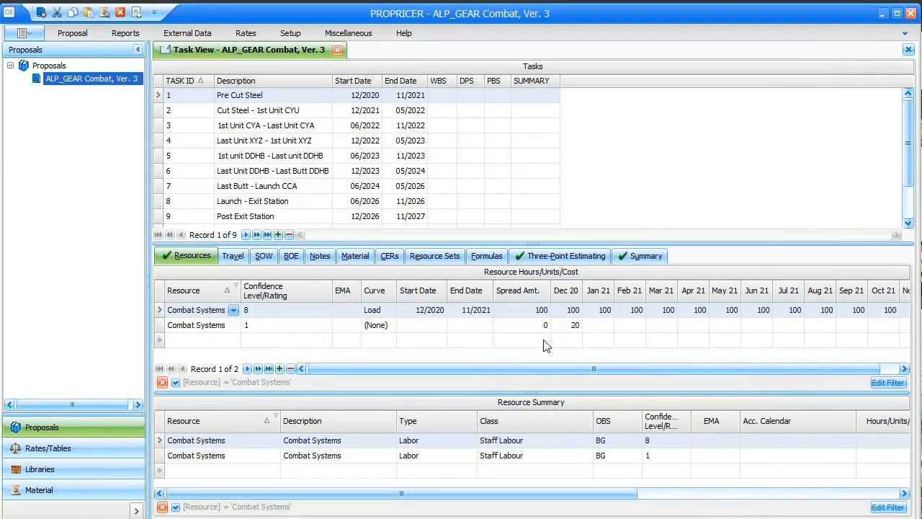
For the Pre Cut Steel task's Combat Systems resource rated 1, review the best case, most likely and worst case hours in Three-Point Estimating
left_click(162, 94)
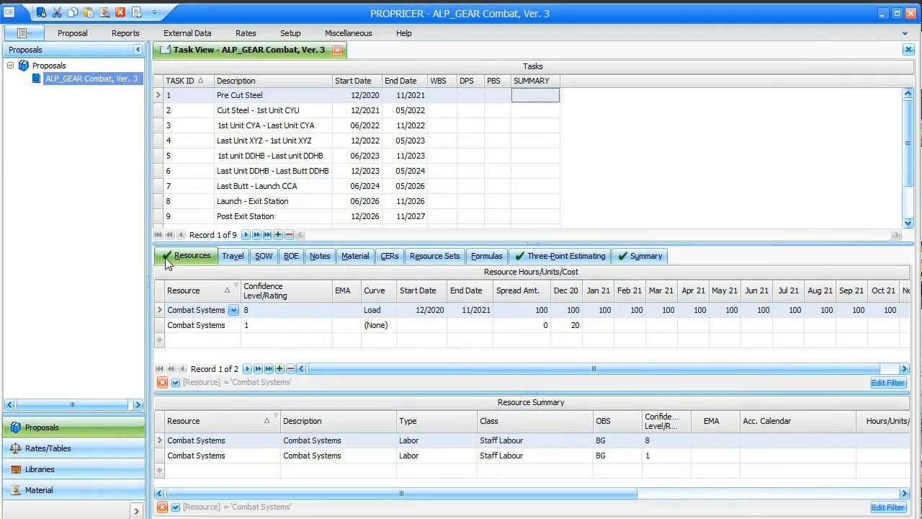
left_click(164, 325)
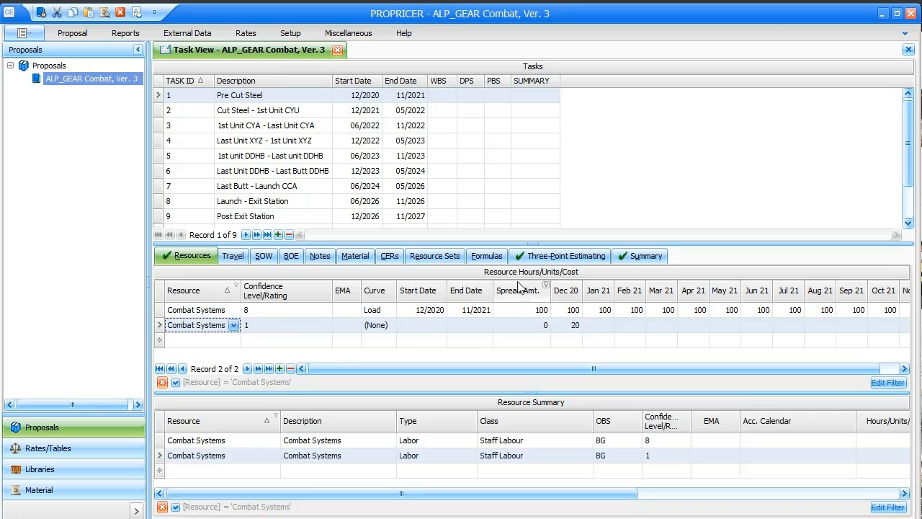
left_click(564, 258)
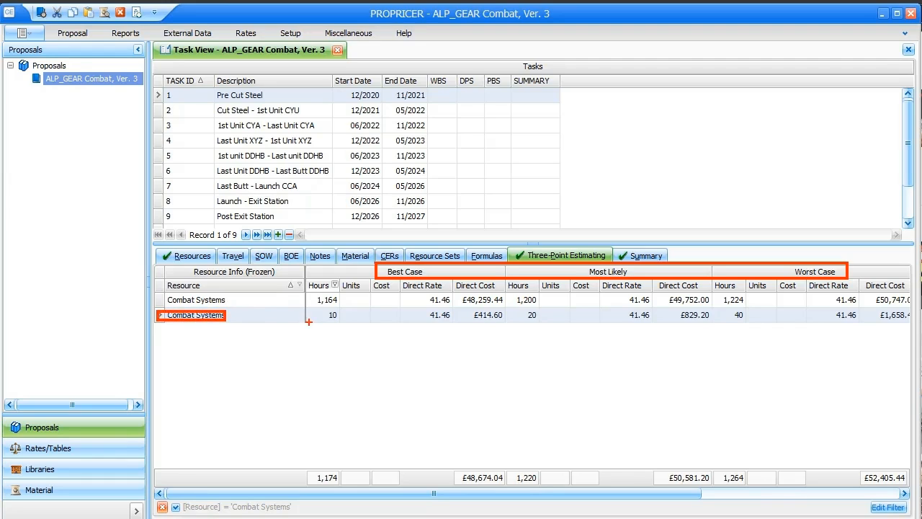
left_click_drag(305, 308, 346, 326)
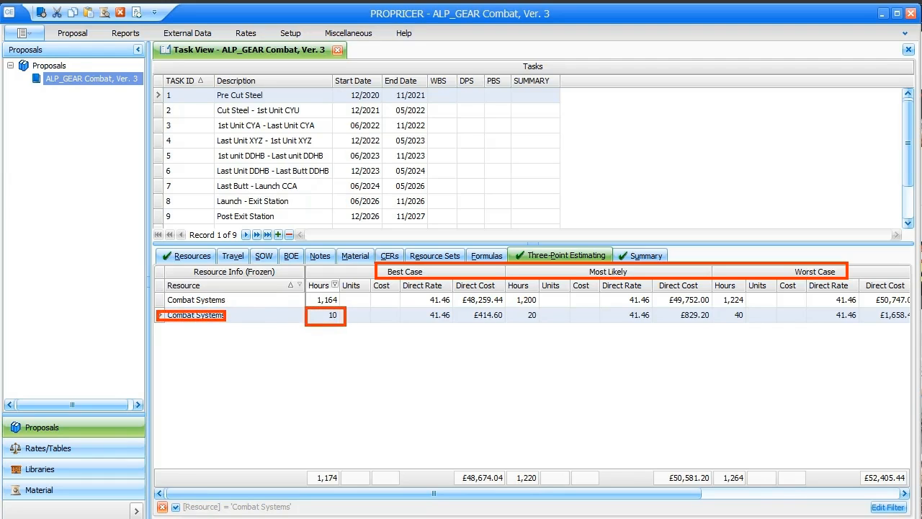
left_click_drag(518, 307, 548, 323)
mouse_move(723, 305)
left_mouse_down()
mouse_move(727, 326)
mouse_move(751, 326)
left_mouse_up()
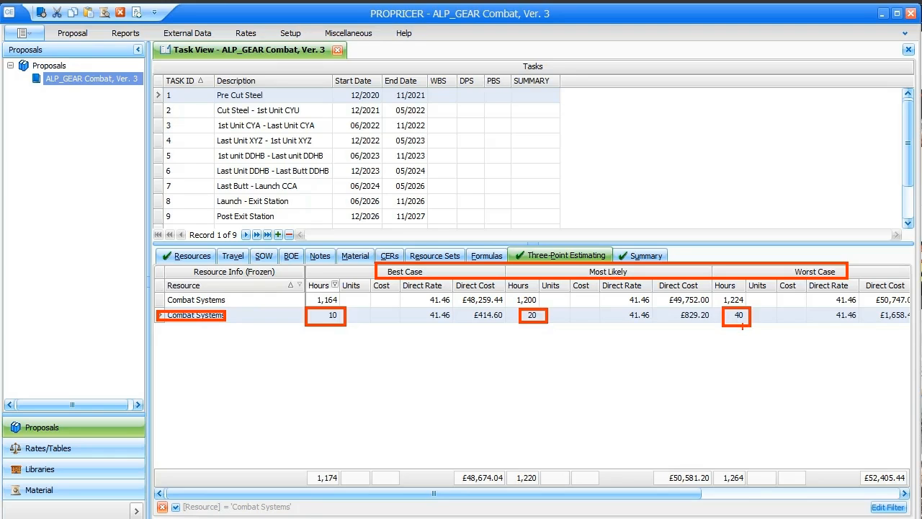
key("Escape")
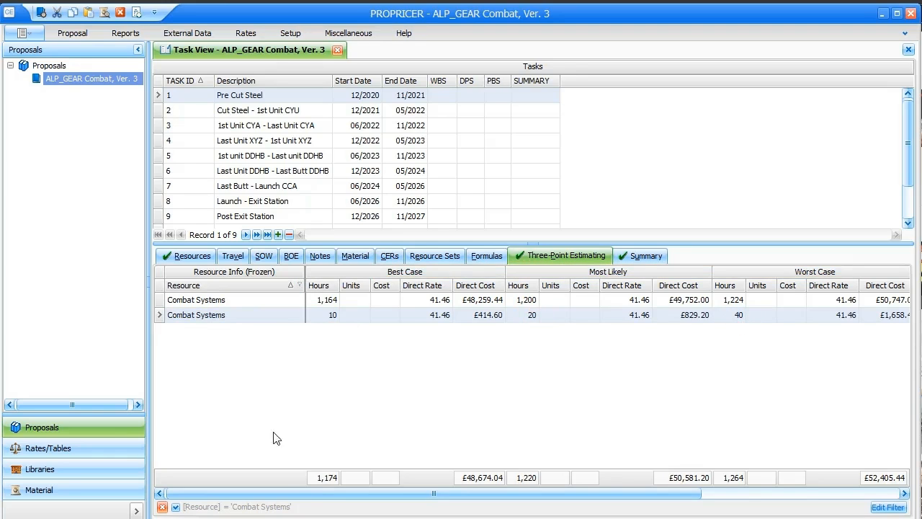
Examine the Expected estimate for Combat Systems and compare it with the best case, most likely and worst case columns
left_click_drag(328, 496, 557, 464)
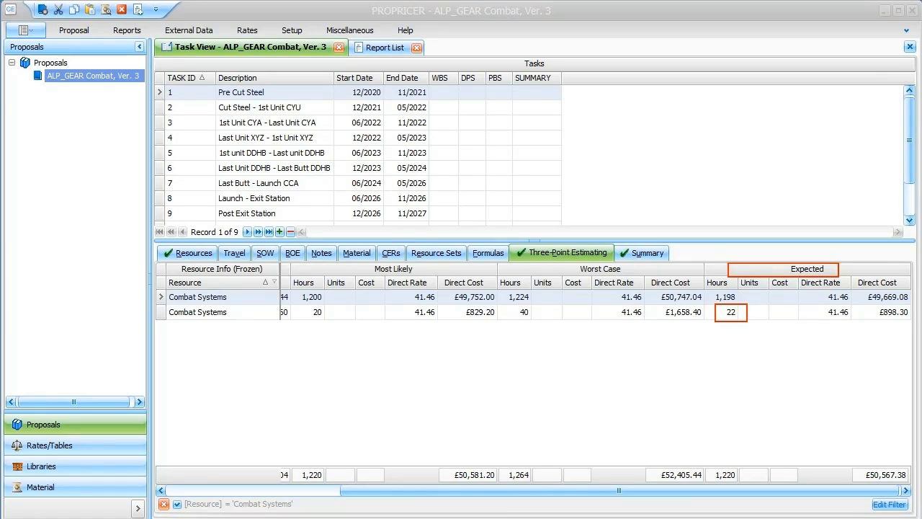
left_click_drag(603, 492, 481, 495)
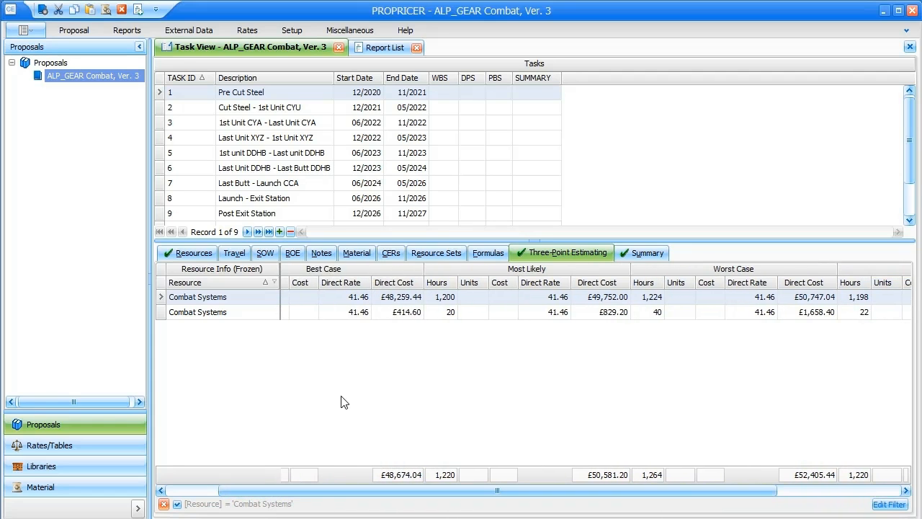
mouse_move(291, 260)
left_mouse_down()
mouse_move(346, 326)
mouse_move(836, 333)
left_mouse_up()
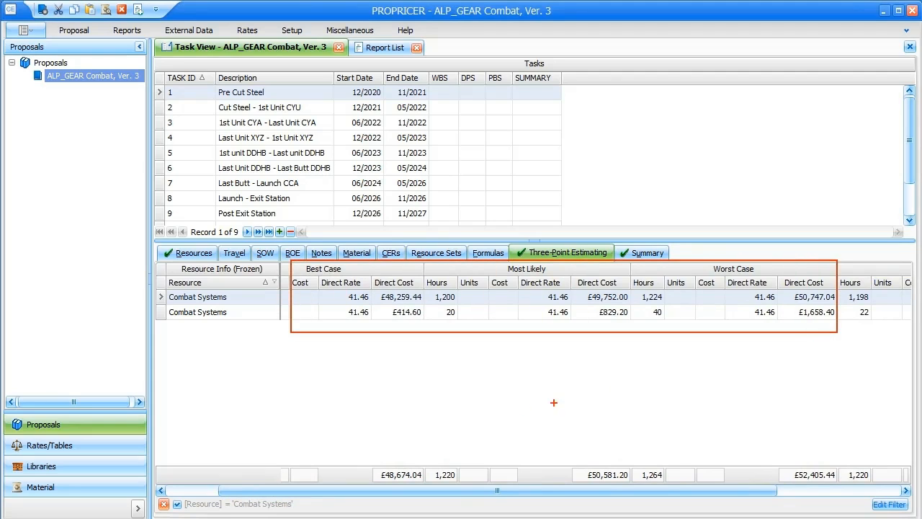
Review the hours and direct cost totals for the best case, most likely and worst case estimates of Combat Systems
mouse_move(359, 445)
left_mouse_down()
mouse_move(360, 477)
mouse_move(877, 488)
left_mouse_up()
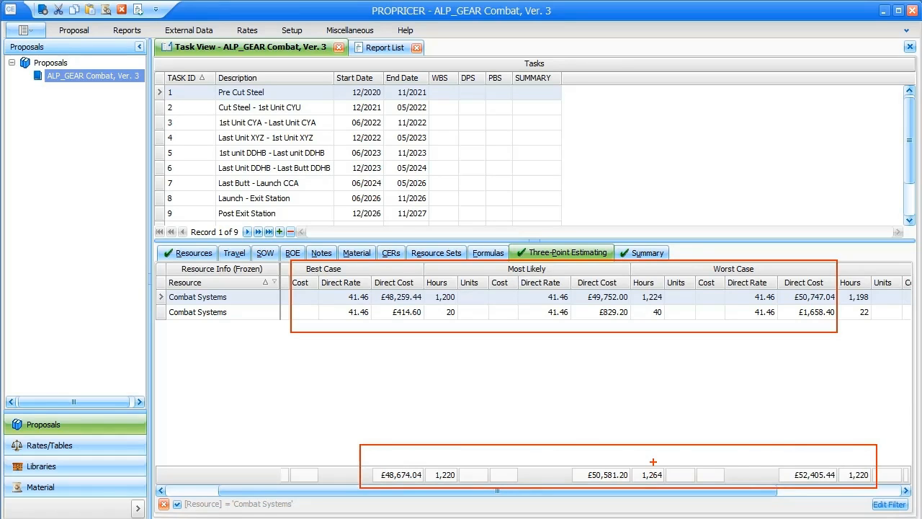
key("Escape")
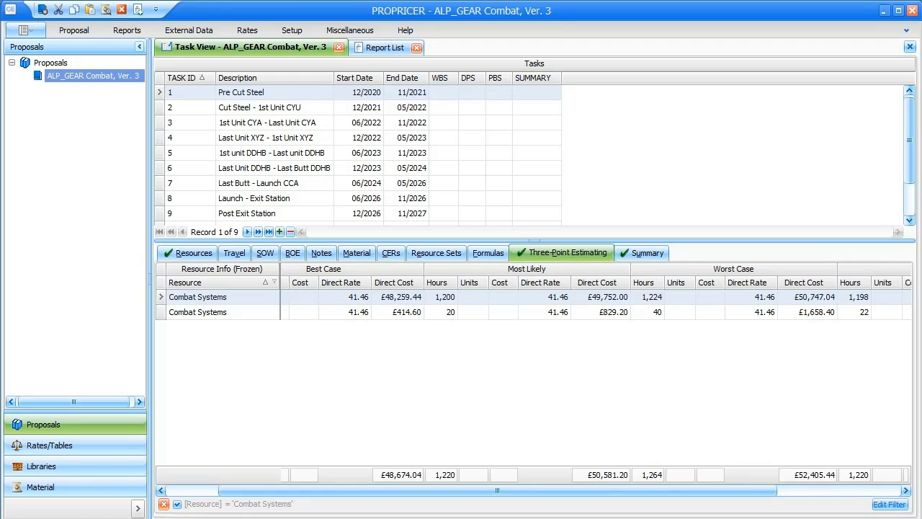
Show all Three-Point Estimating columns, Best Case Factor and Worst Case Factor, in the Tasks grid
right_click(450, 94)
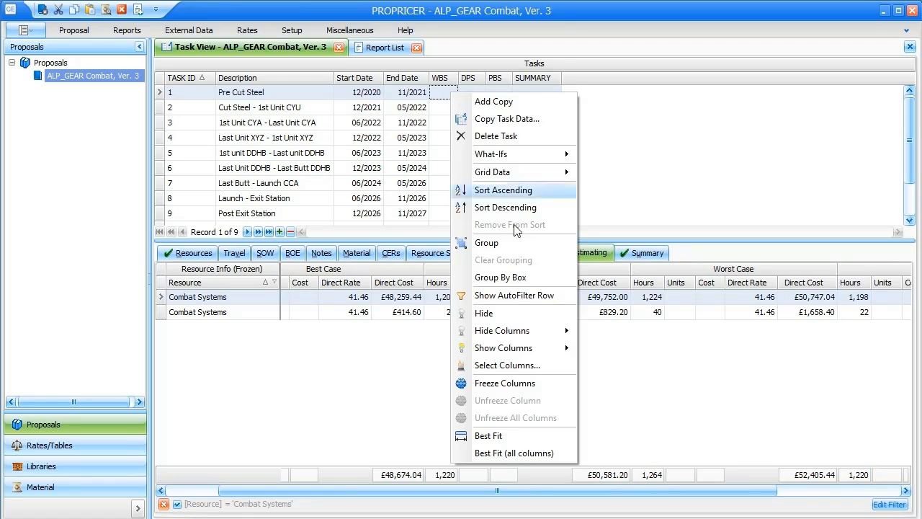
mouse_move(518, 348)
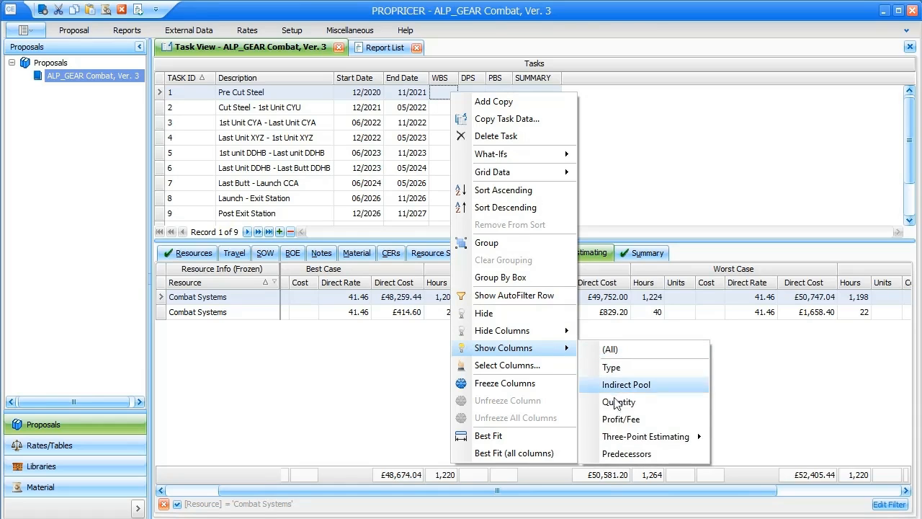
mouse_move(652, 437)
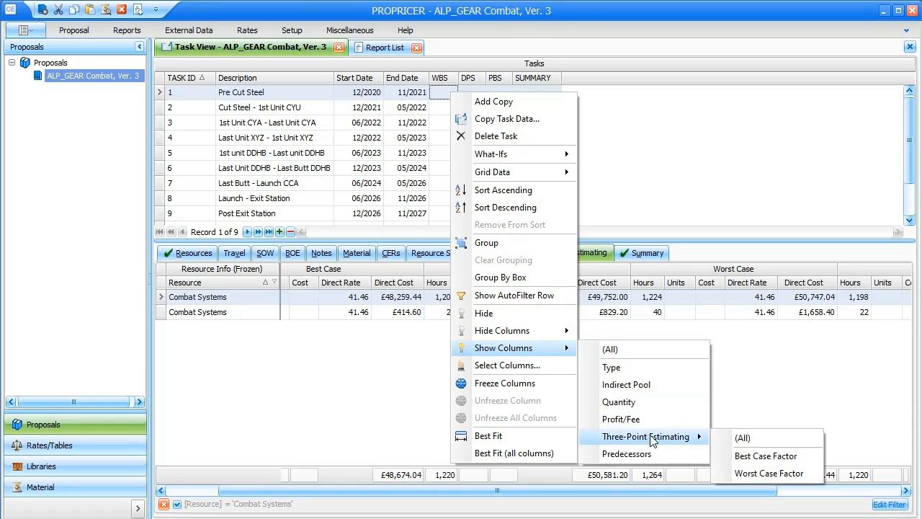
left_click(734, 439)
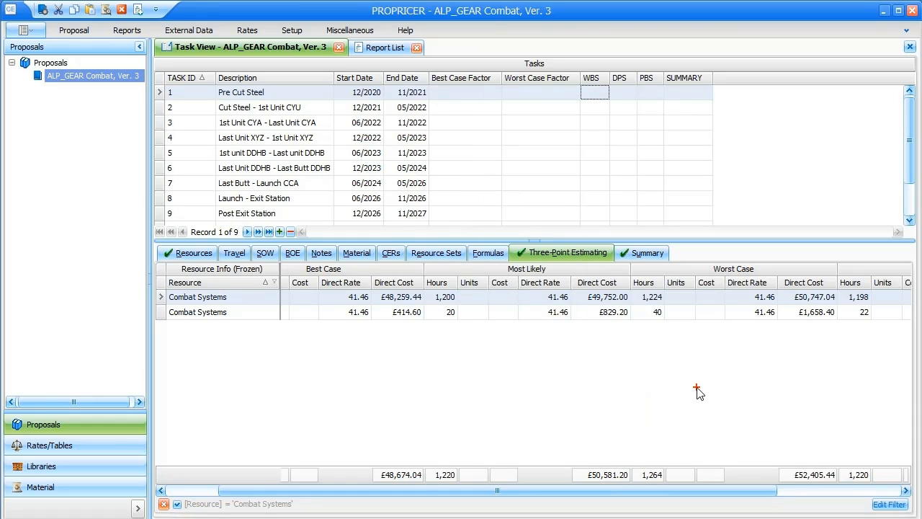
mouse_move(427, 65)
left_mouse_down()
mouse_move(498, 96)
mouse_move(575, 97)
left_mouse_up()
Set the Pre Cut Steel task's Best Case Factor to 0.9 and its Worst Case Factor to 1.2
left_click(469, 97)
type("0.9")
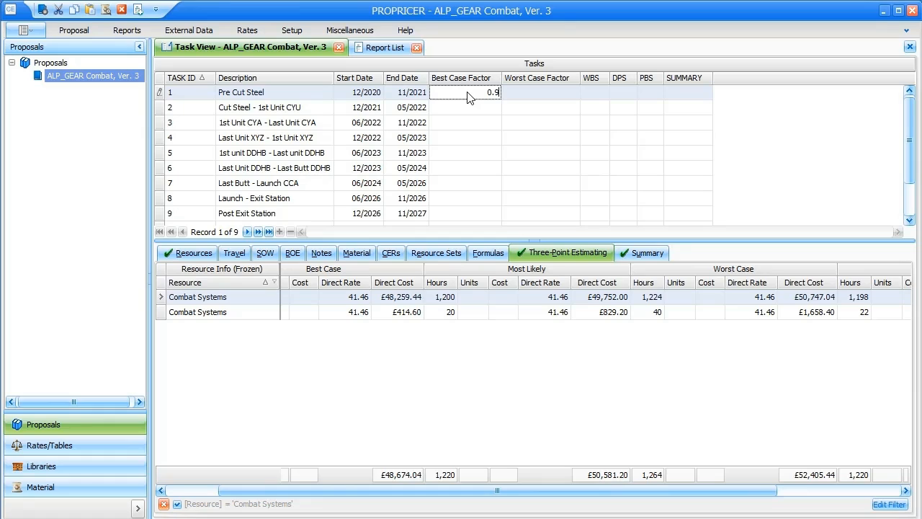
left_click(524, 97)
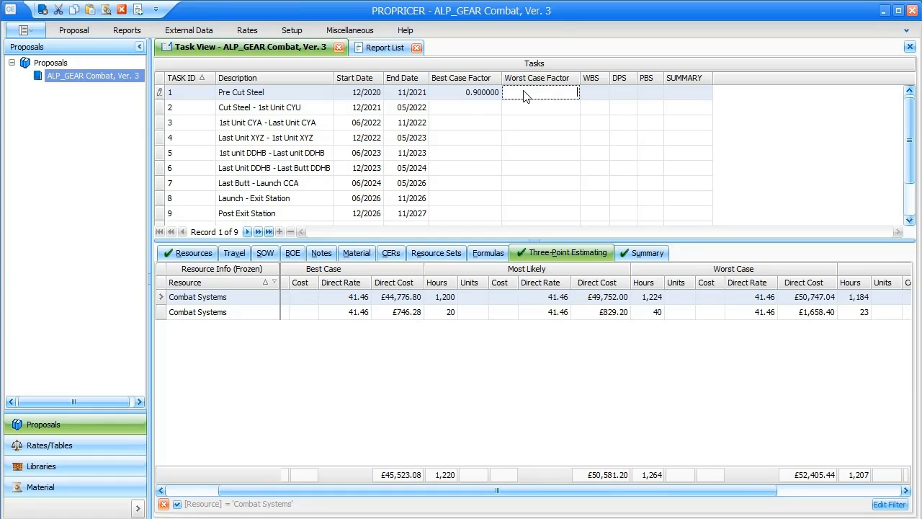
type("1.2")
key("Return")
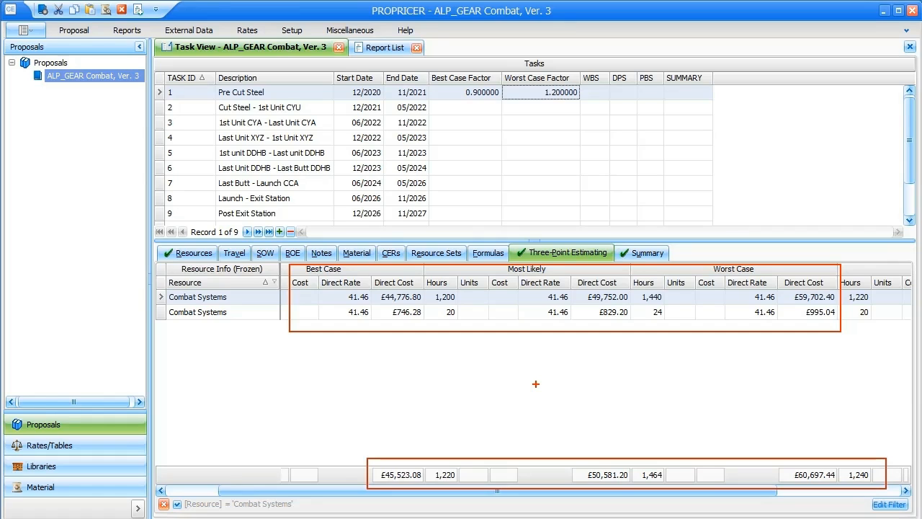
Open the Three-Point Detail Cost Breakdown report for ALP_GEAR Combat, Ver. 3 from the report list and export it to Excel
left_click(386, 48)
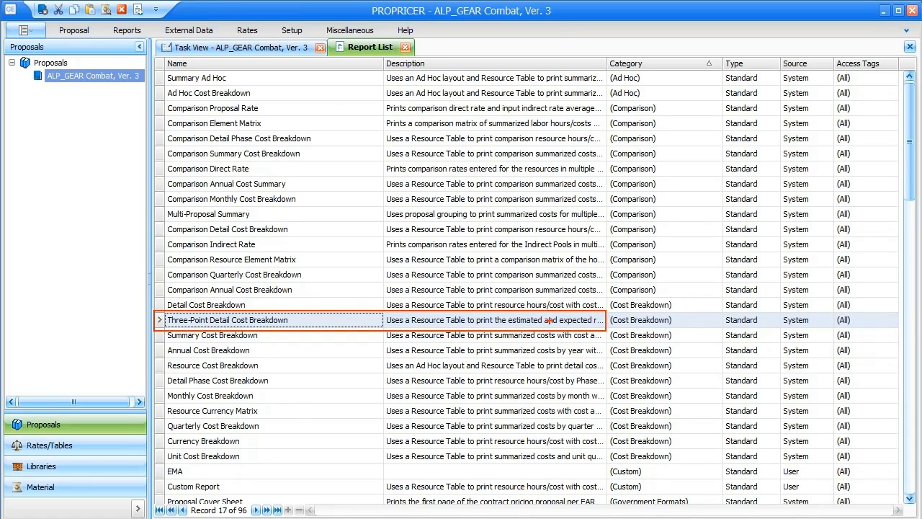
double_click(331, 321)
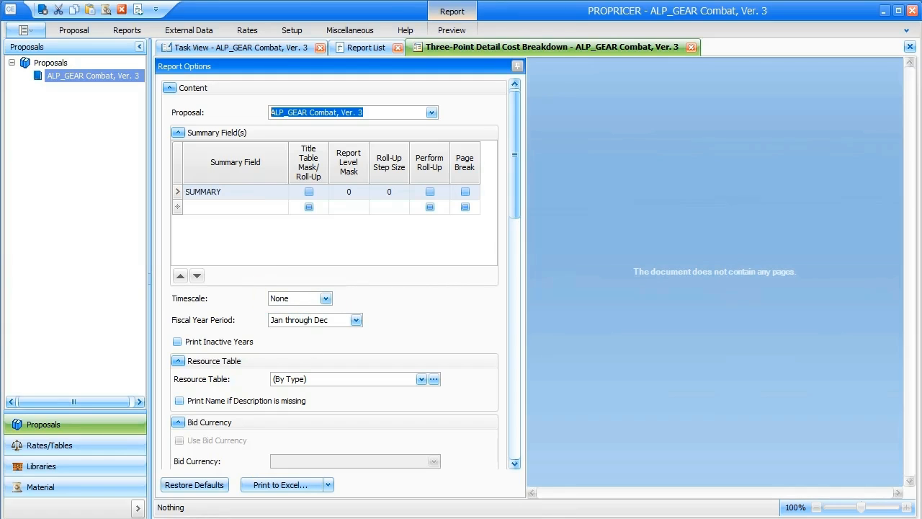
left_click(291, 489)
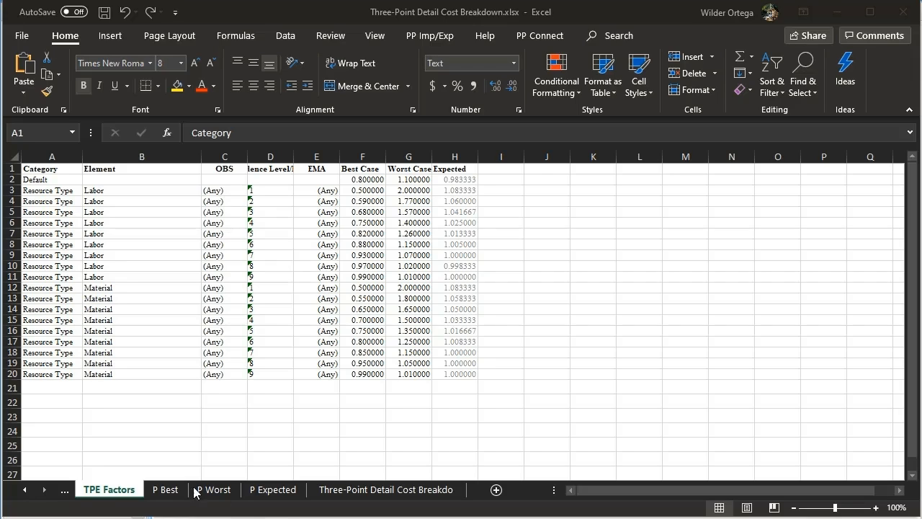
Review the TPE Factors, P Best, P Worst and P Expected sheets of the exported Excel workbook
left_click(111, 489)
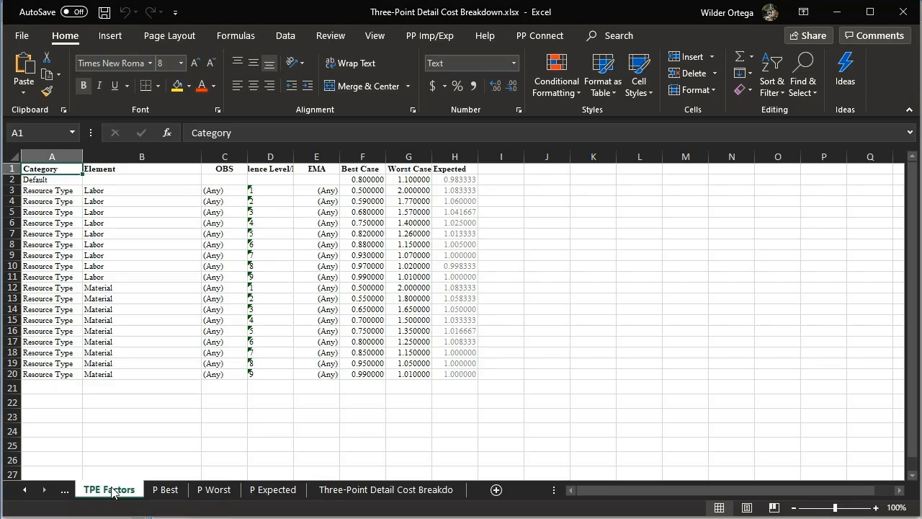
left_click(167, 489)
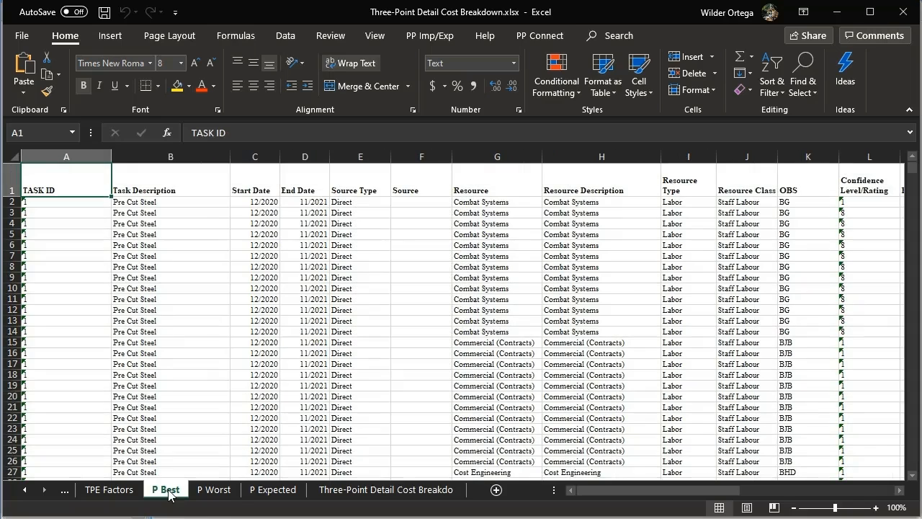
left_click(212, 490)
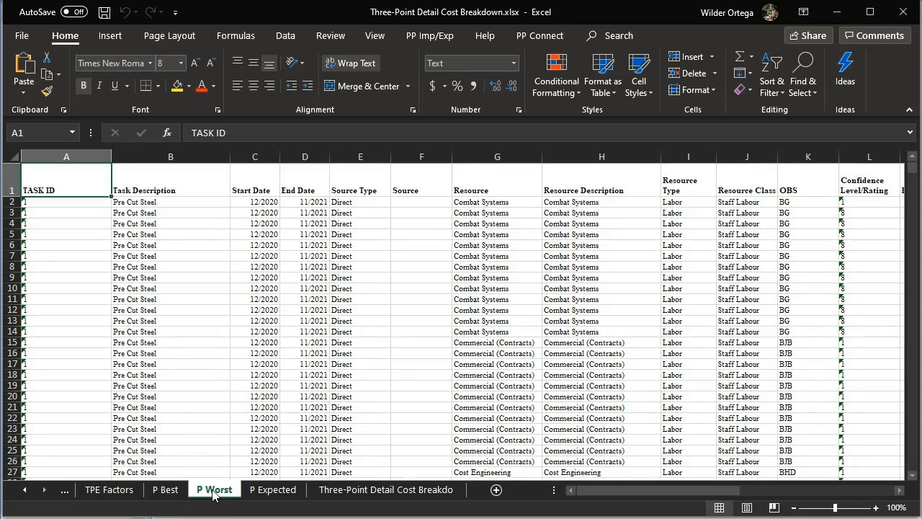
left_click(273, 491)
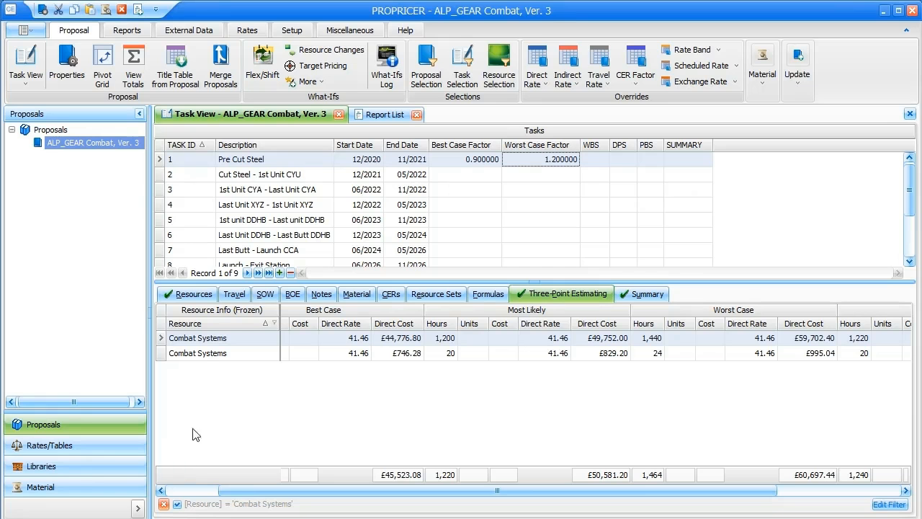
Back in PROPRICER, open the proposal's Three-Point Estimating View and examine the best case, most likely and worst case columns for all resources
left_click(26, 81)
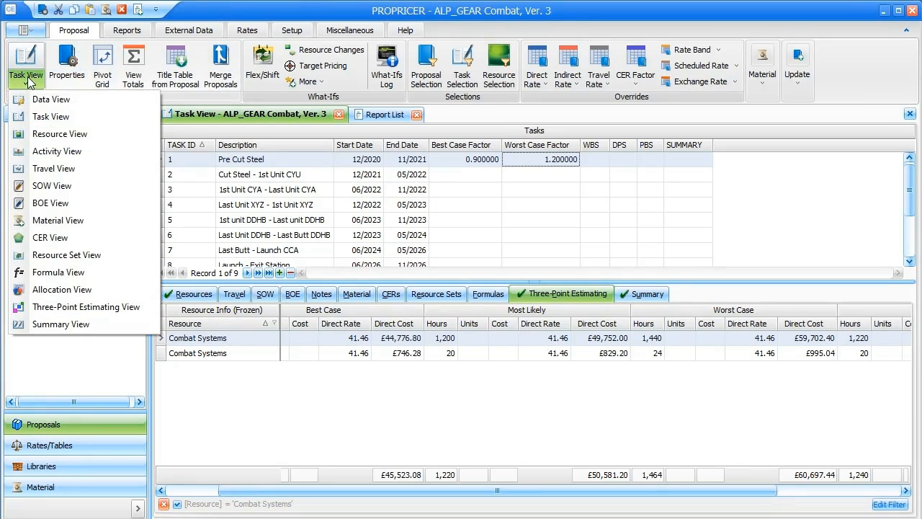
left_click(52, 307)
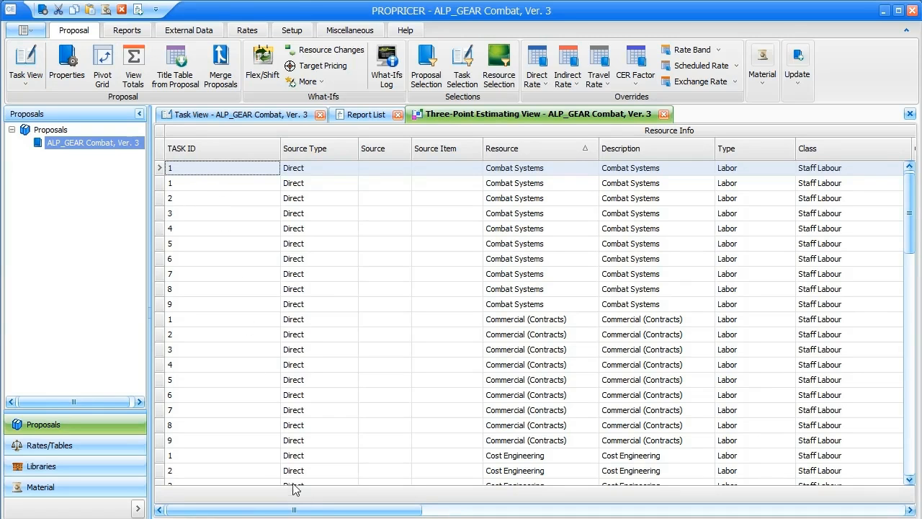
left_click_drag(308, 510, 667, 516)
mouse_move(241, 124)
left_mouse_down()
mouse_move(581, 425)
mouse_move(881, 491)
left_mouse_up()
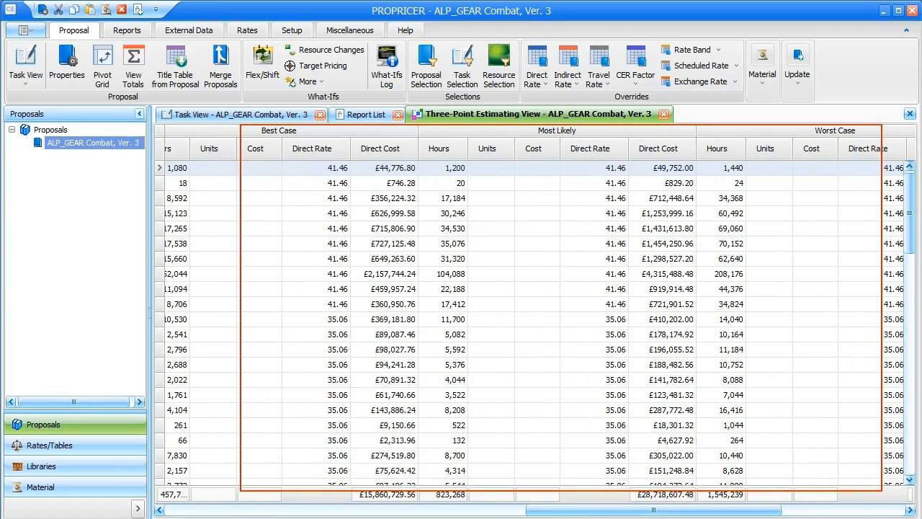